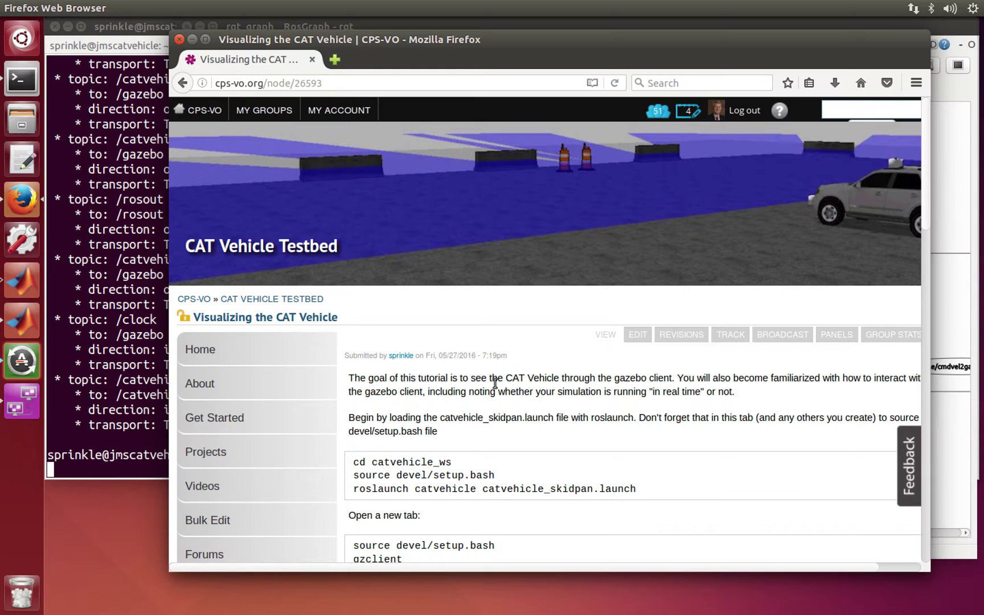
Raise the terminal running rqt_graph in front of the Firefox tutorial page.
left_click(136, 358)
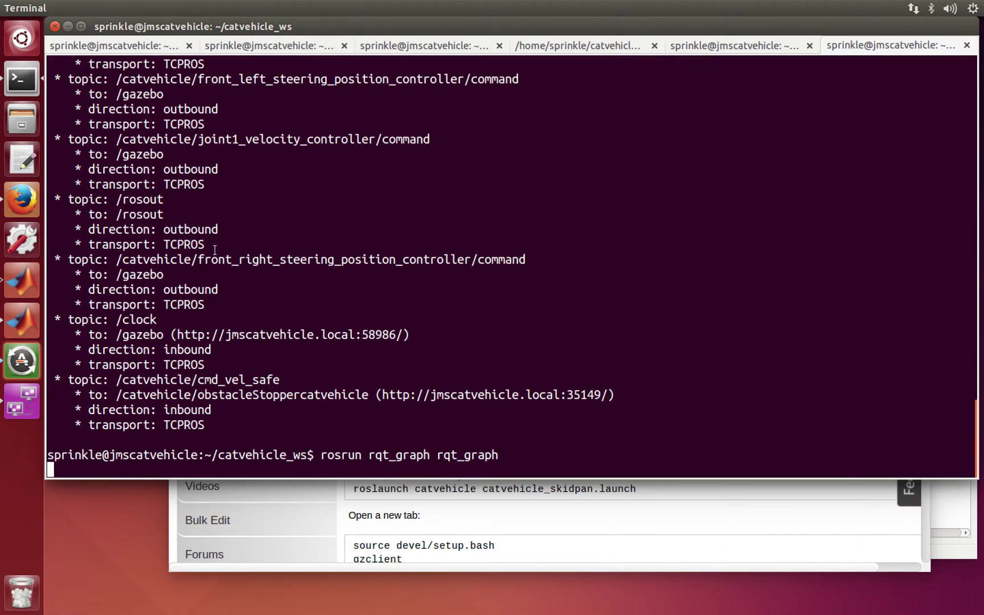
Close the rqt_graph window and review the catvehicle_skidpan launch tab's controller log.
key("alt+Tab")
key("alt+Tab")
key("alt+Tab")
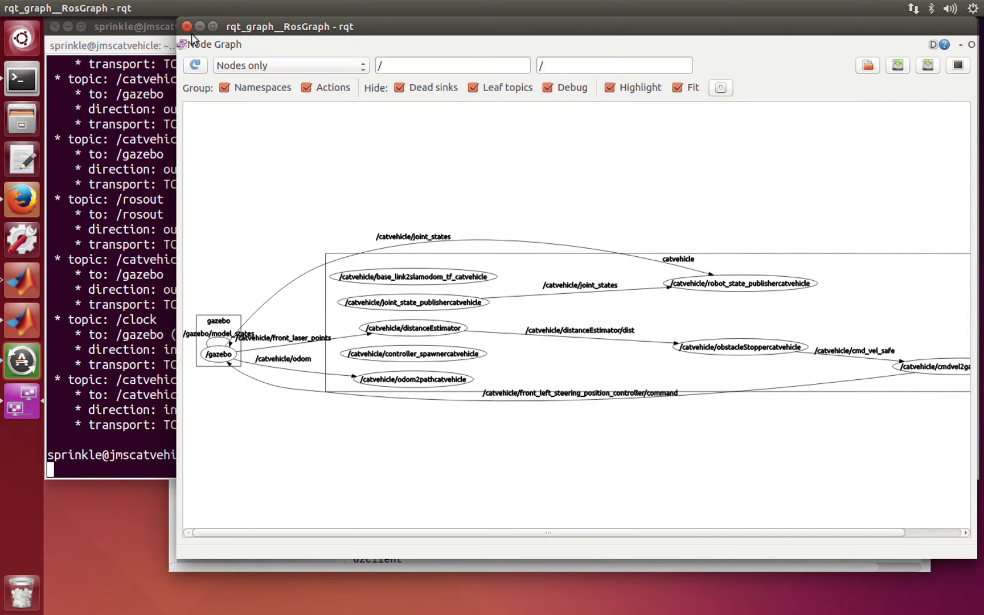
left_click(186, 26)
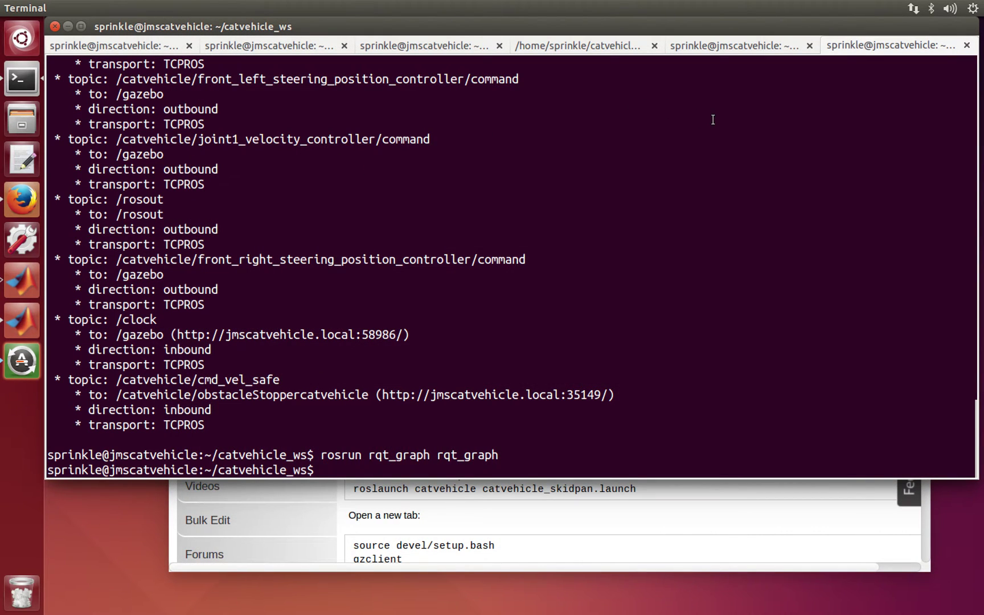
left_click(741, 46)
left_click(550, 46)
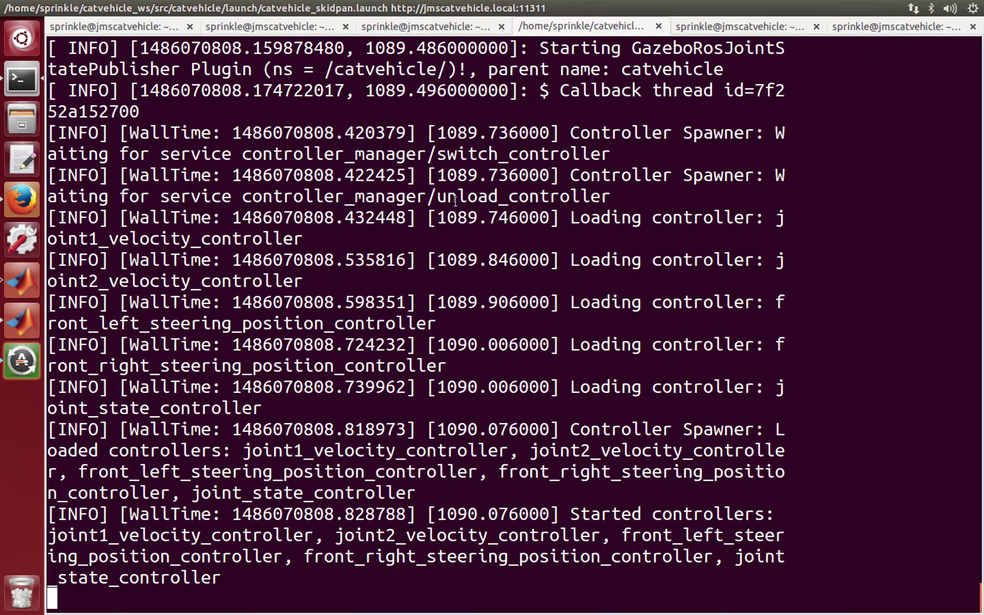
scroll(403, 222, "up", 3)
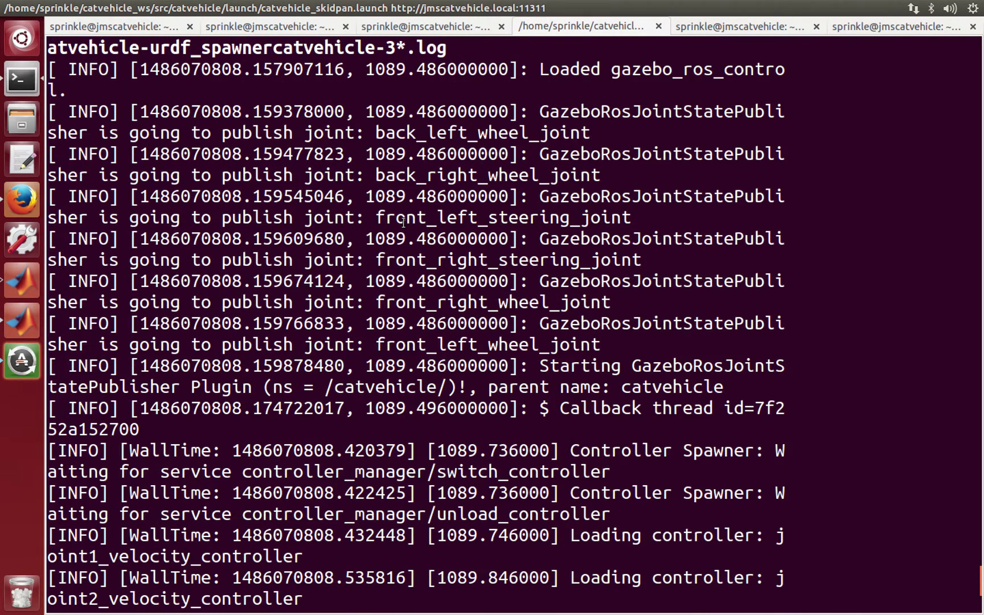
scroll(403, 222, "down", 5)
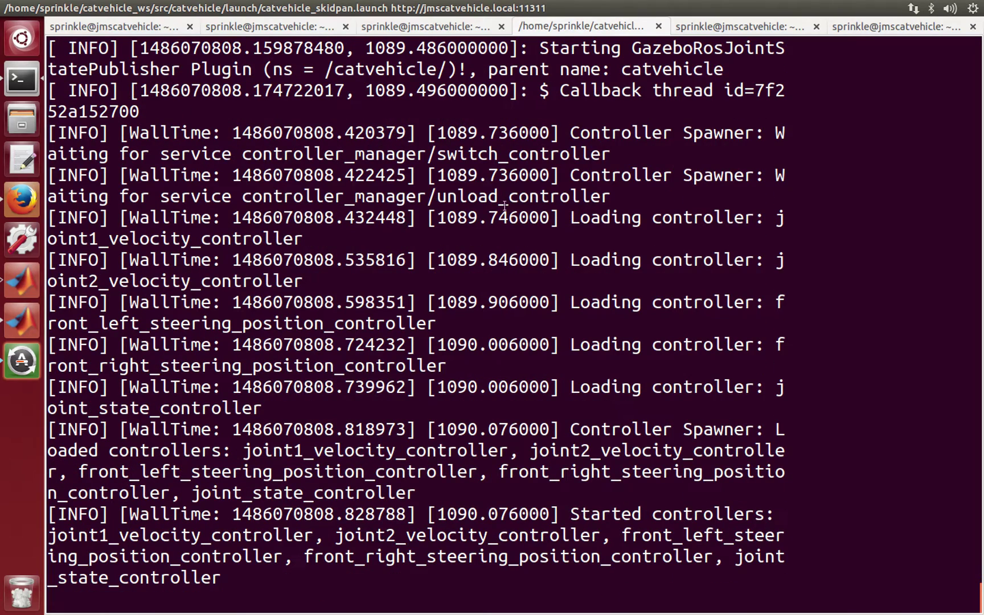
Stop the skidpan launch with Ctrl+C and wait for the shutdown to finish.
key("ctrl+c")
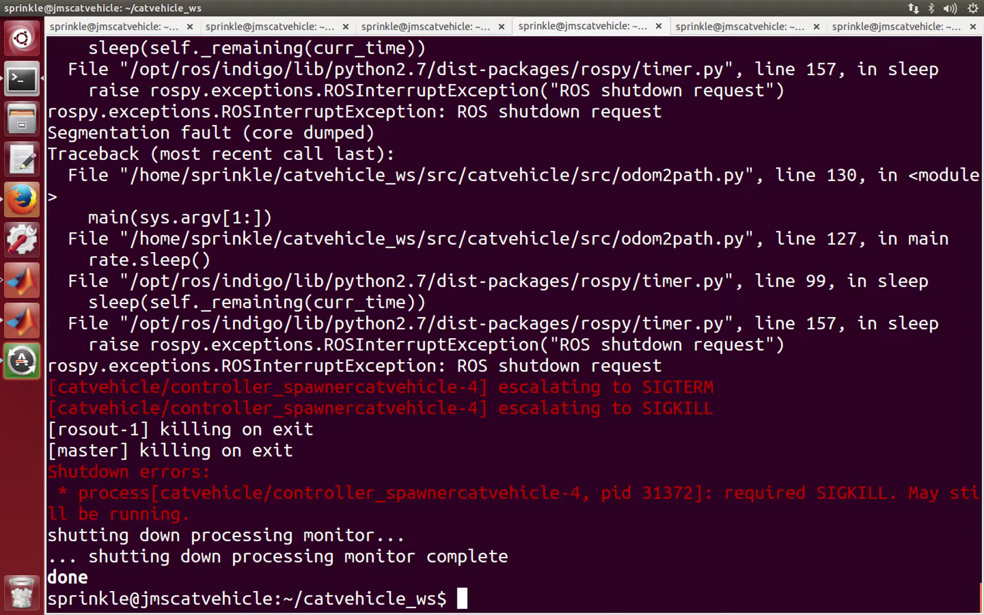
key("super+Tab")
key("super+Tab")
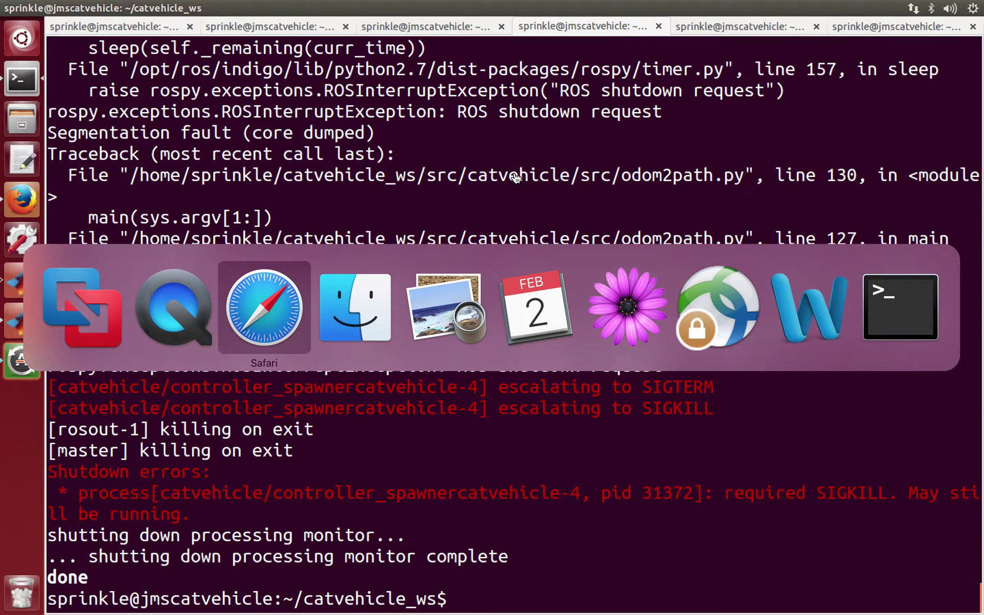
Select 'catvehicle_skidpan.launch' in the tutorial's roslaunch command, then return to Terminal.
key("alt+Tab")
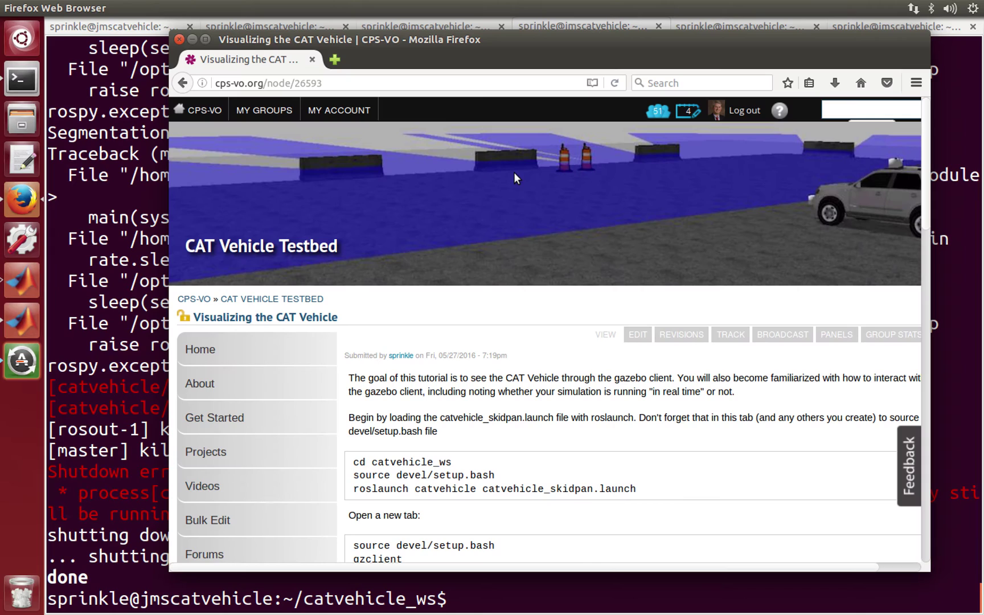
double_click(514, 474)
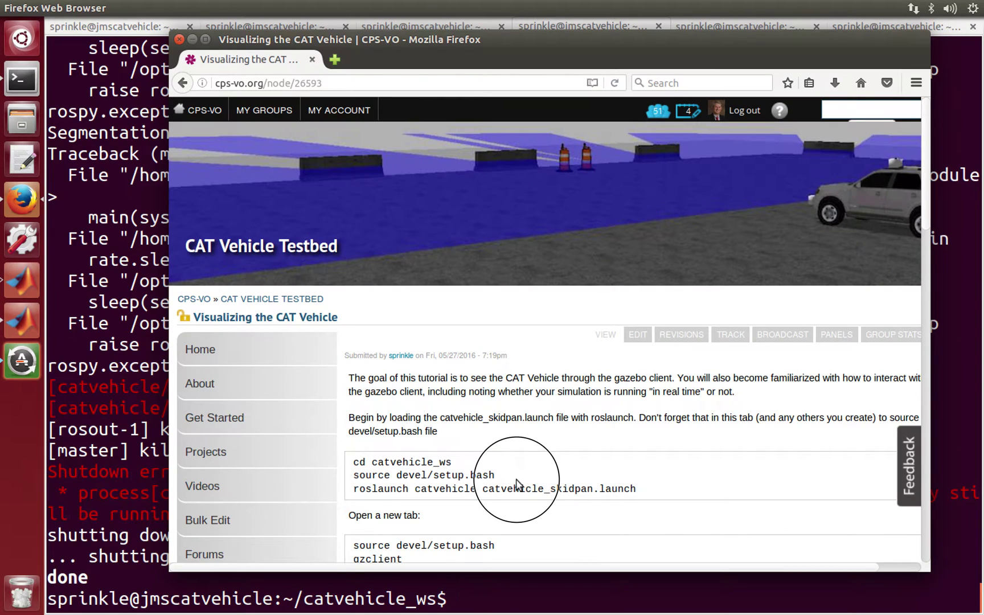
left_click(520, 490)
left_click_drag(520, 489, 620, 489)
key("alt+Tab")
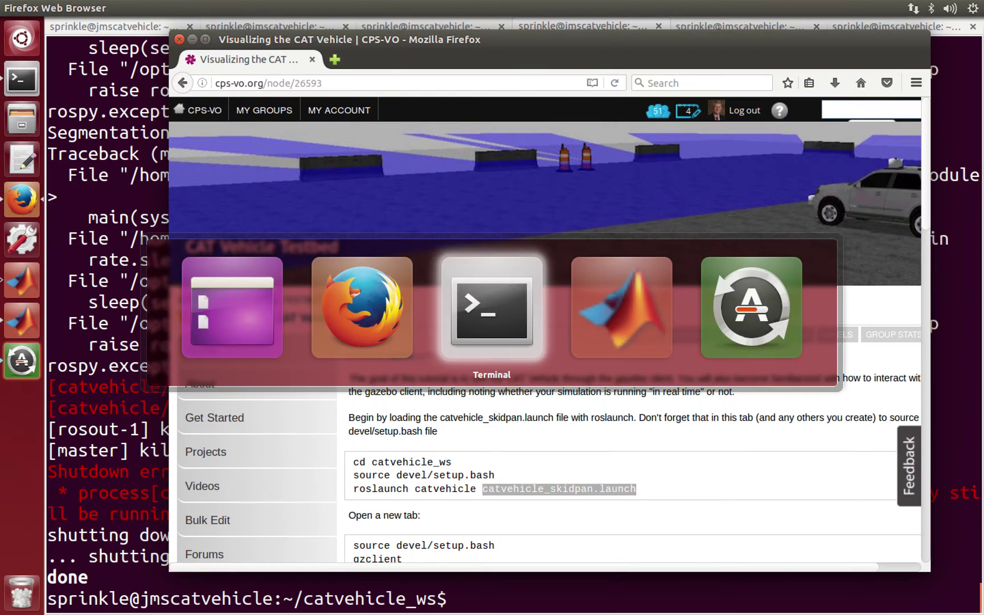
Run 'source devel/setup.bash' in catvehicle_ws.
type("source devel/setbu")
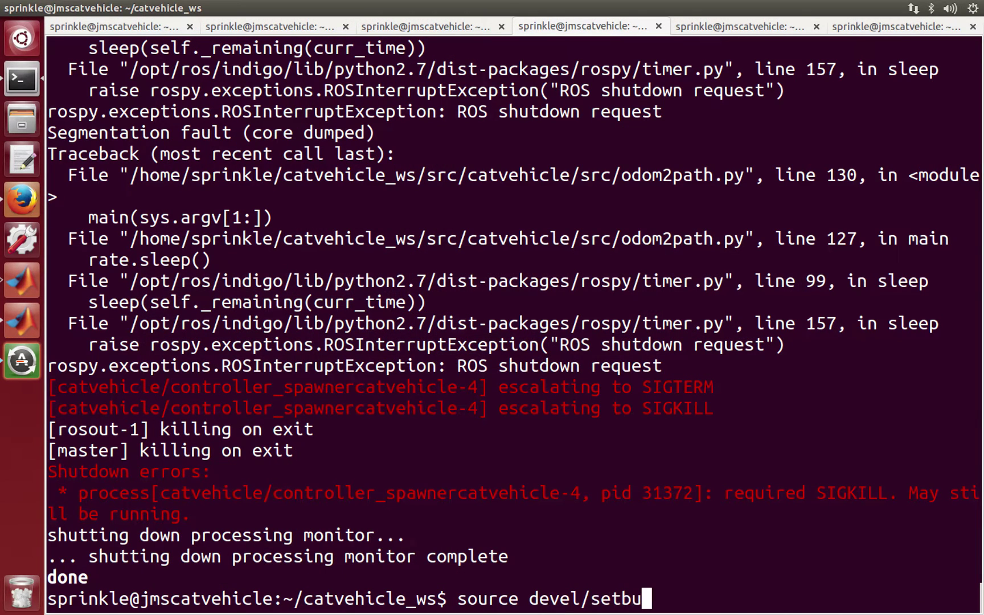
key("BackSpace")
type("up.bash")
key("Return")
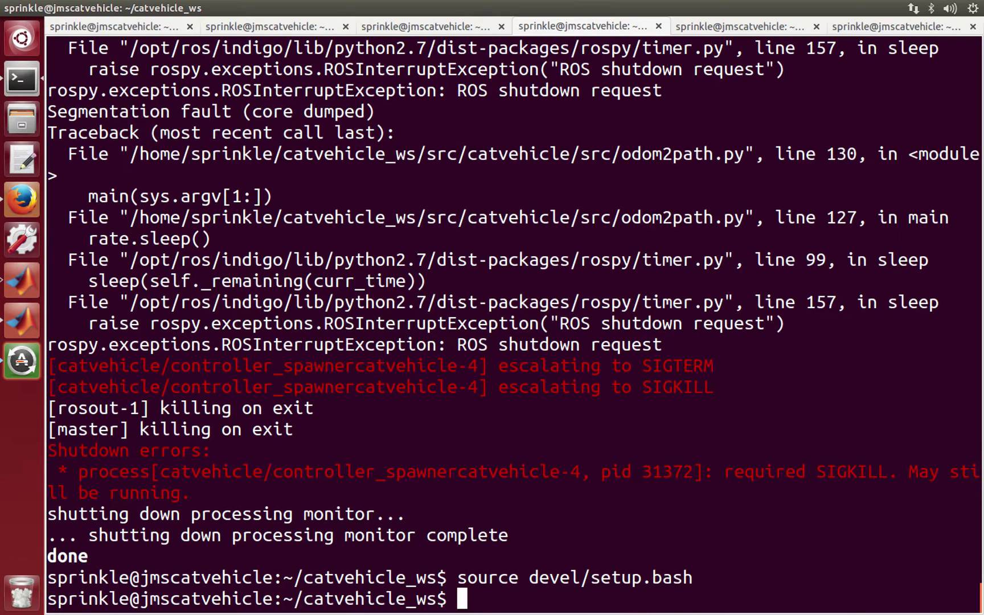
Launch the simulation with 'roslaunch catvehicle catvehicle_skidpan.launch'.
type("rosr")
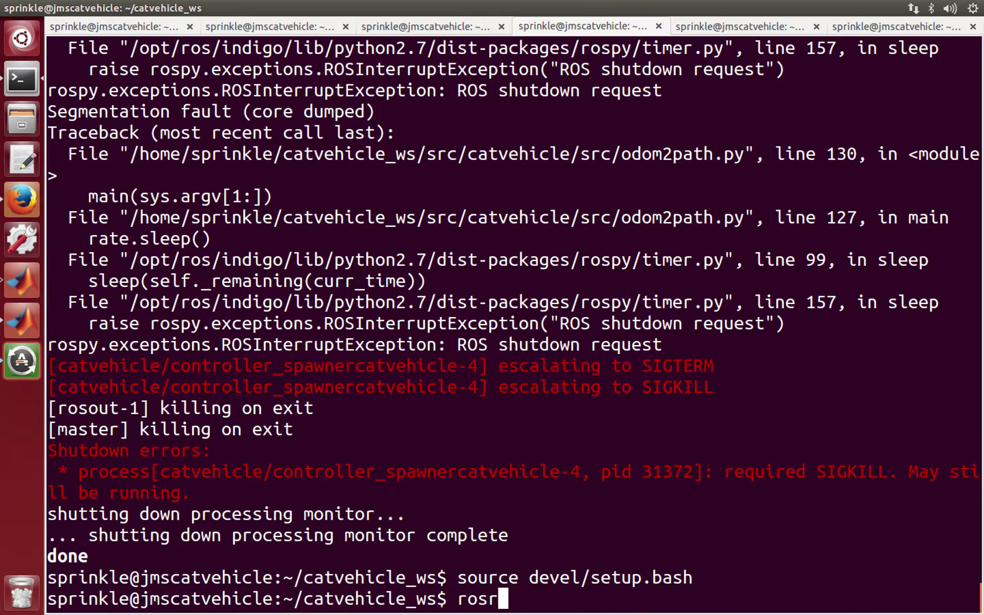
key("BackSpace")
type("launch cat")
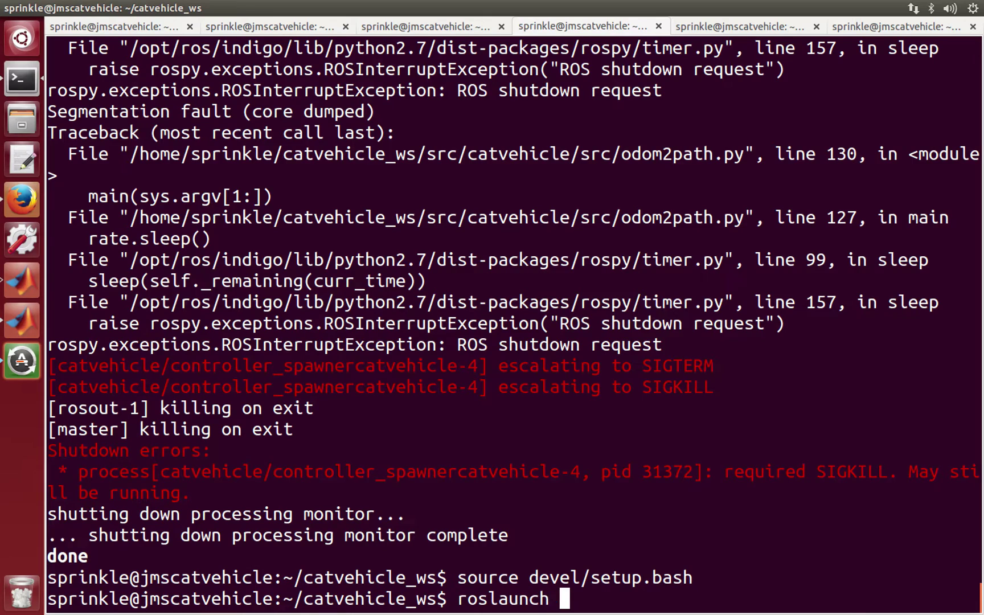
type("vehicle")
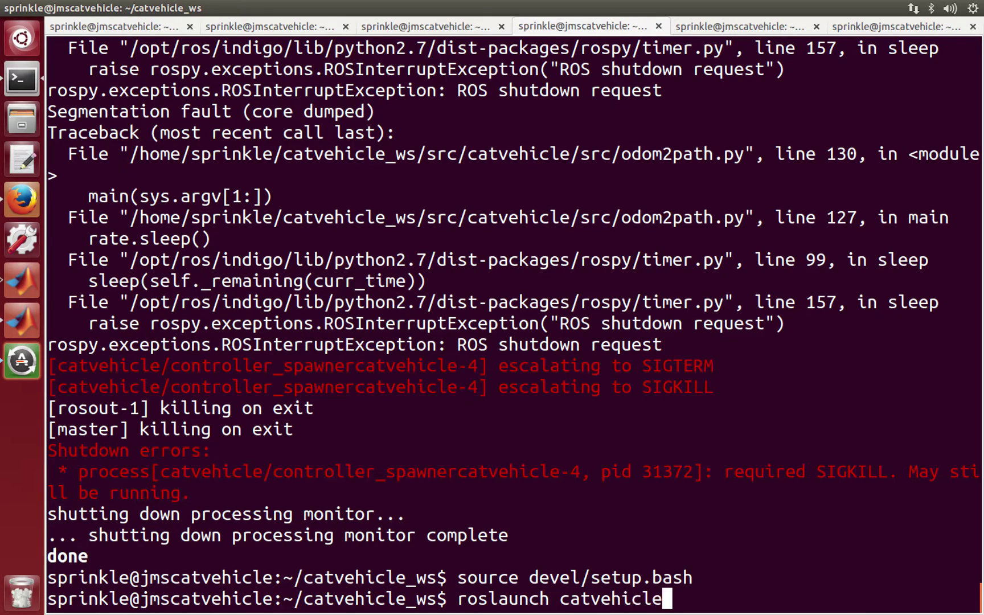
type(" catvehicle_")
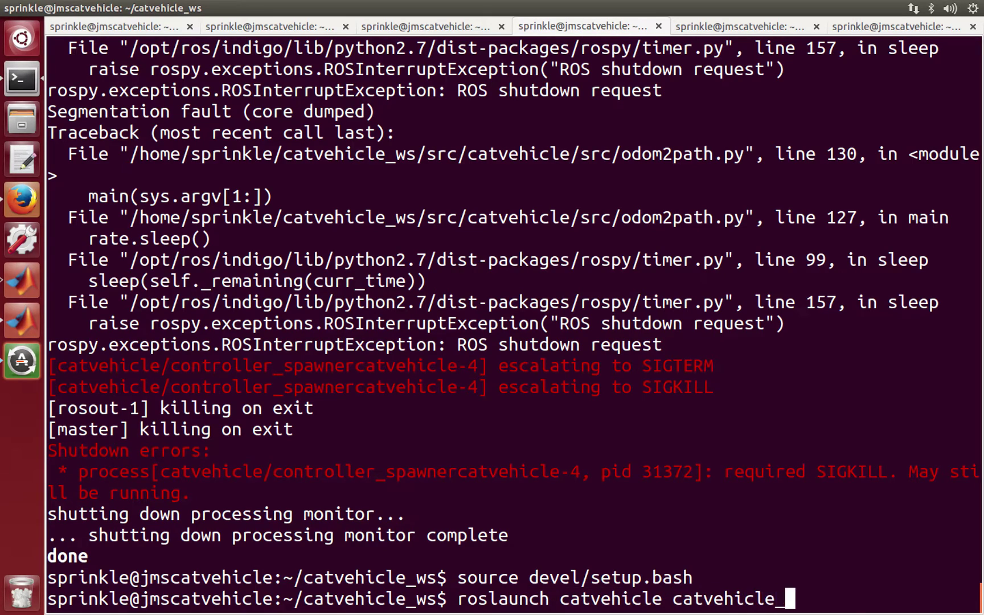
type("skidpan.launch")
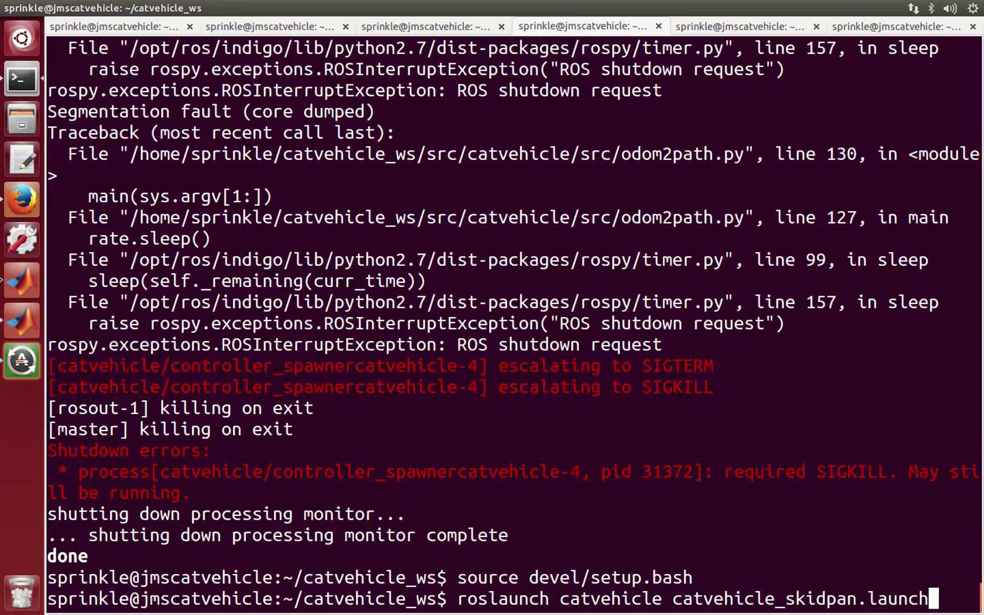
key("Return")
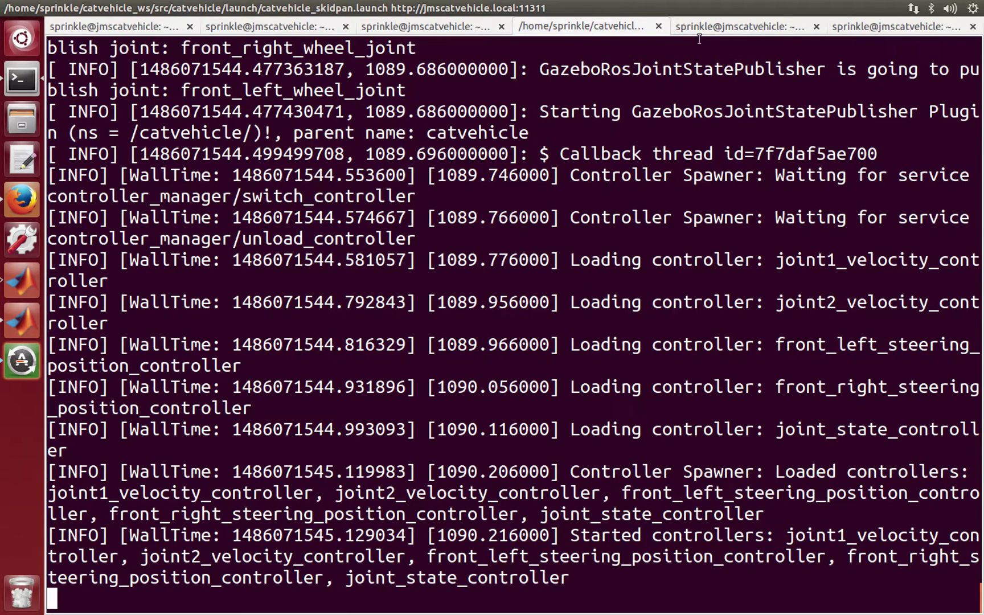
Clear the fifth terminal tab, run gzclient, and enlarge the terminal font.
left_click(741, 27)
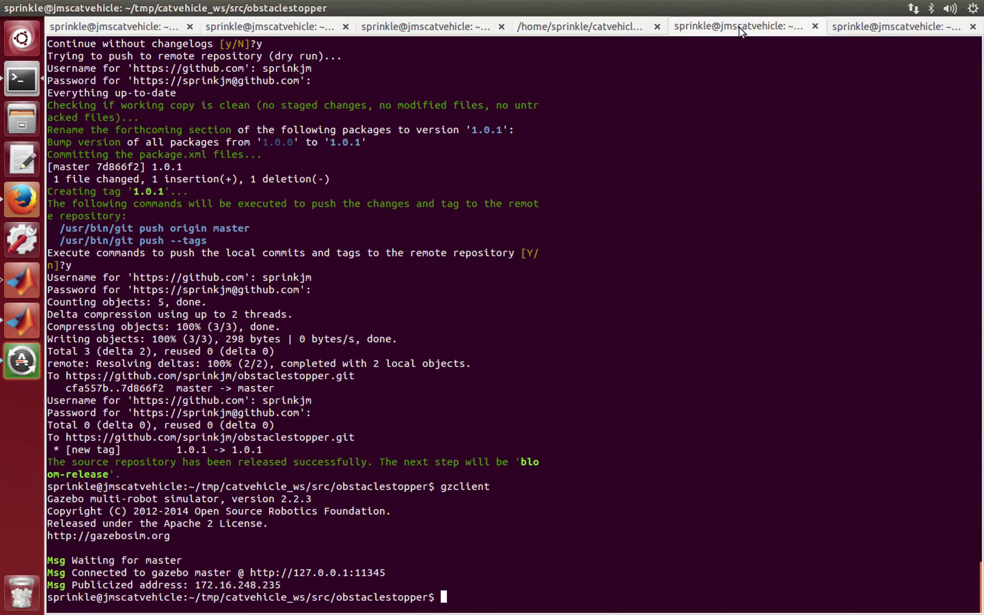
key("ctrl+l")
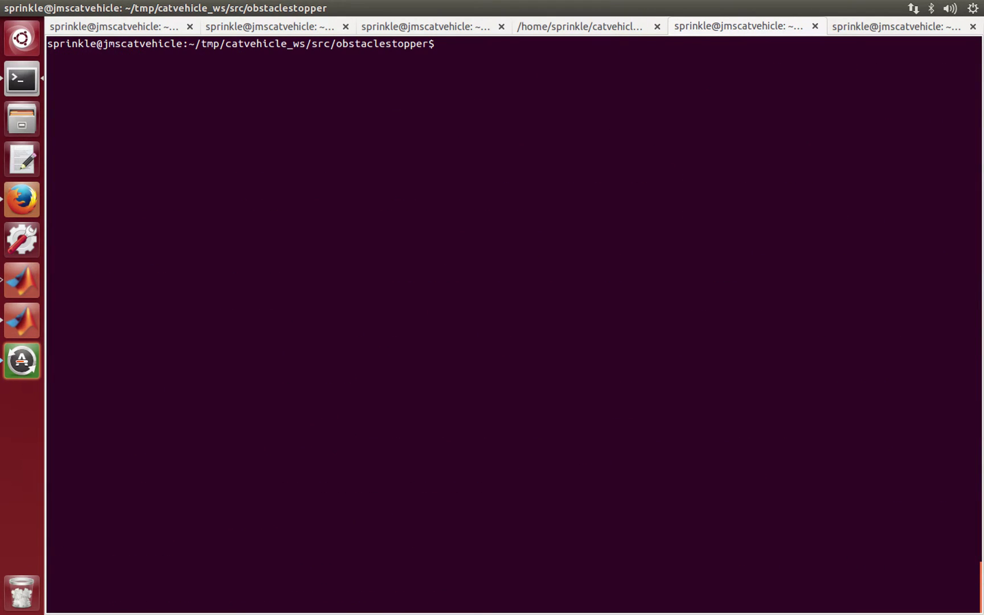
type("gzclient")
key("Return")
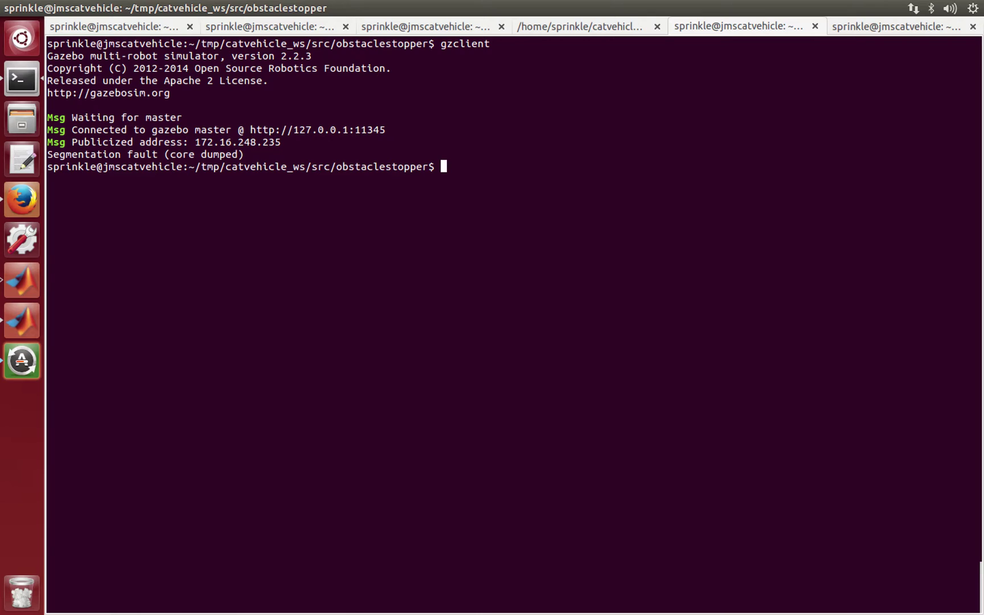
key("ctrl+plus")
key("ctrl+plus")
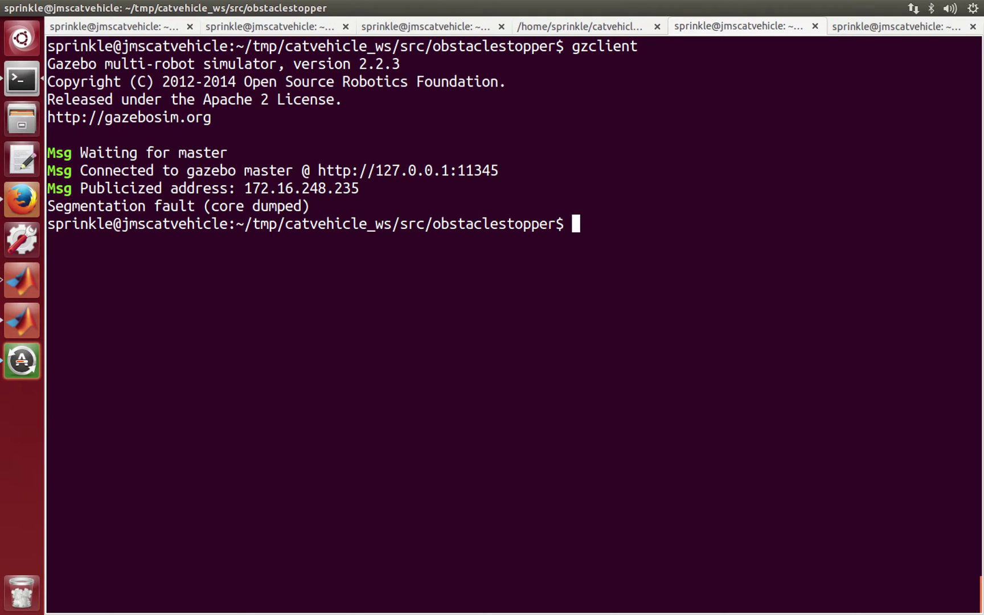
Rerun gzclient from history after each segmentation fault.
key("Up")
key("Return")
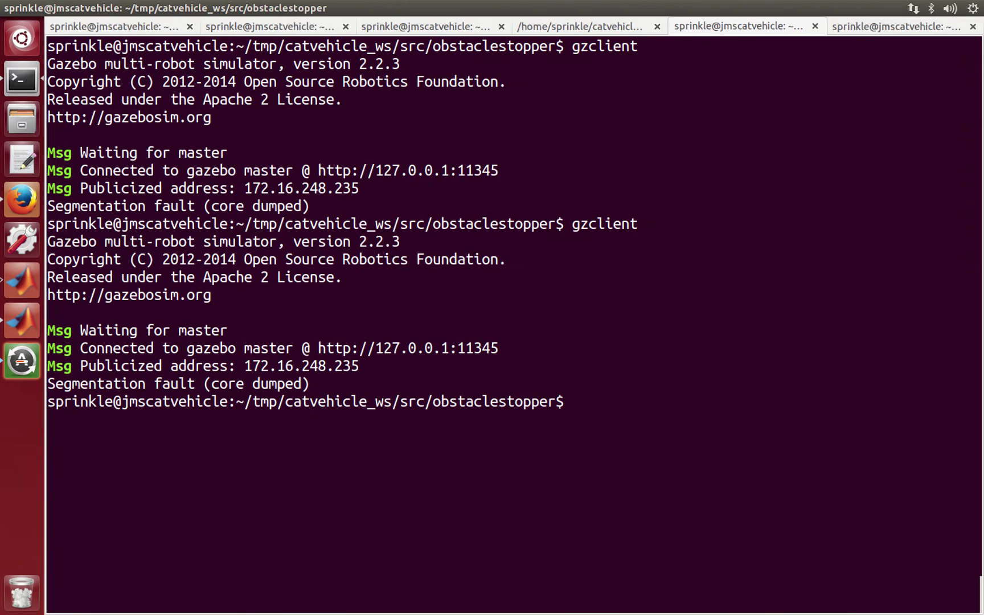
key("Up")
key("Return")
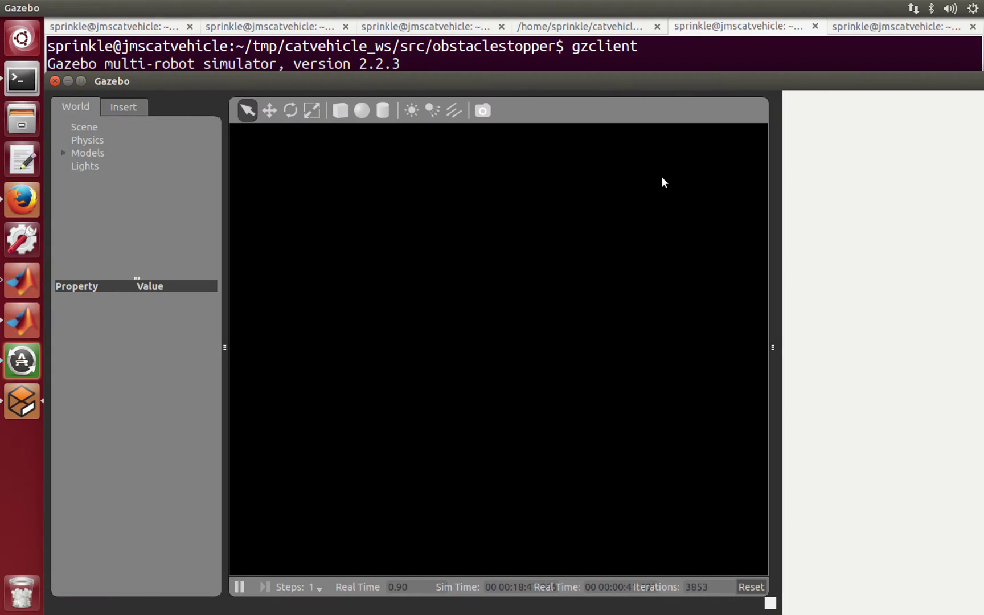
Rerun gzclient twice more until the CAT Vehicle skidpan world renders.
key("Up")
key("Return")
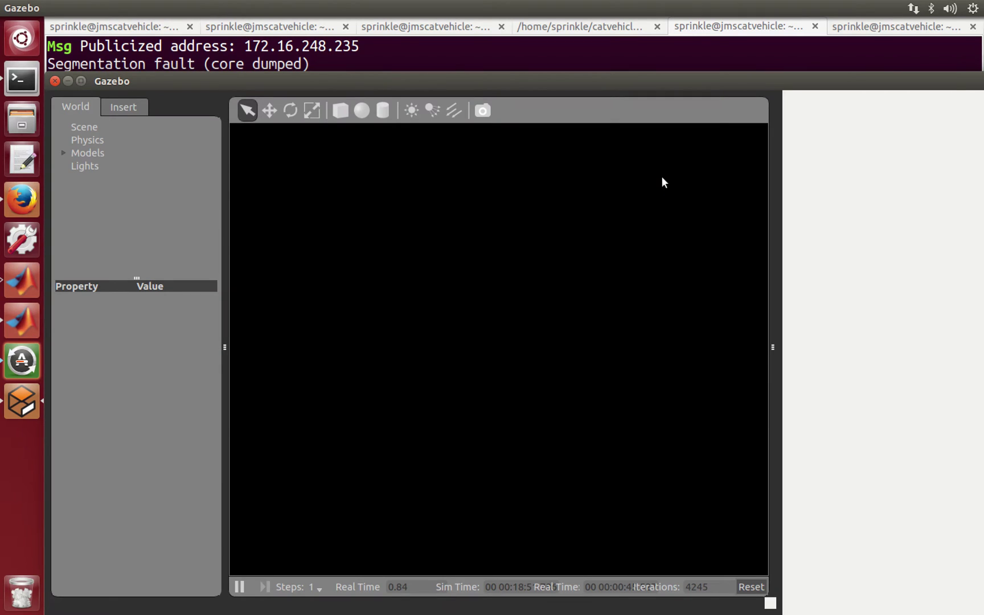
key("Up")
key("Return")
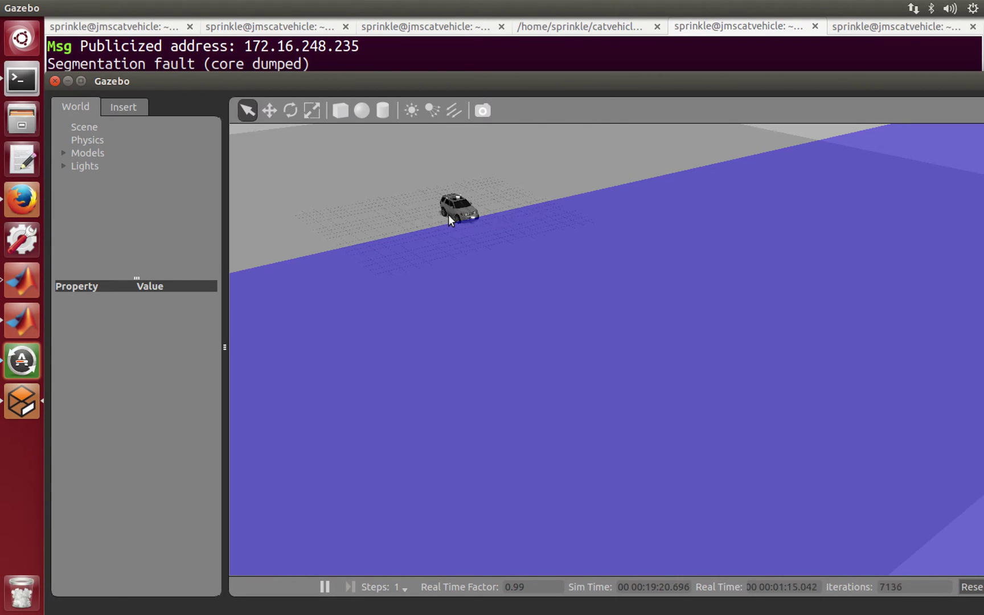
Zoom in and pan so the CAT Vehicle fills the Gazebo view.
right_click_drag(462, 215, 328, 7)
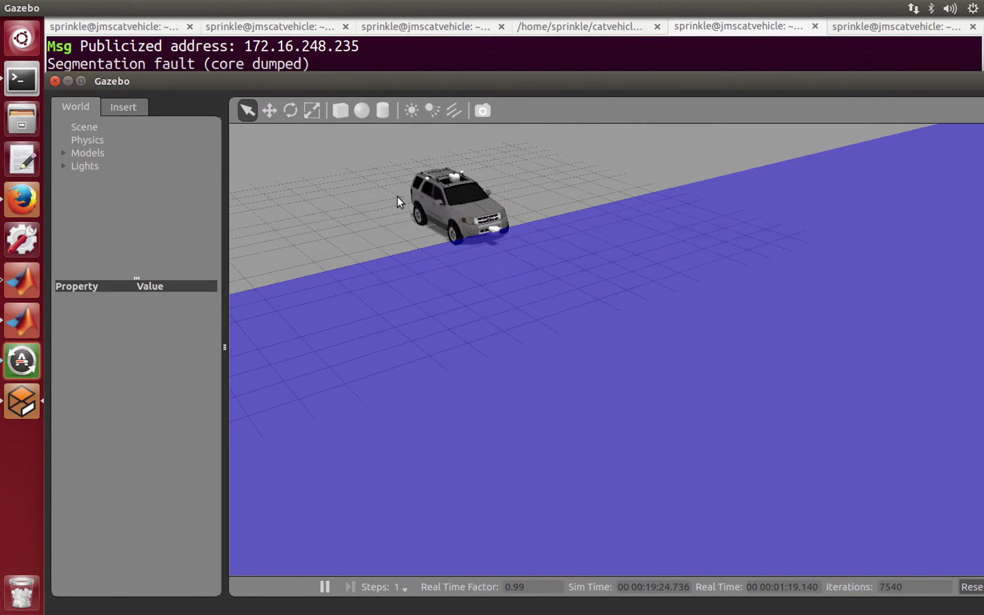
right_click_drag(398, 202, 448, 107)
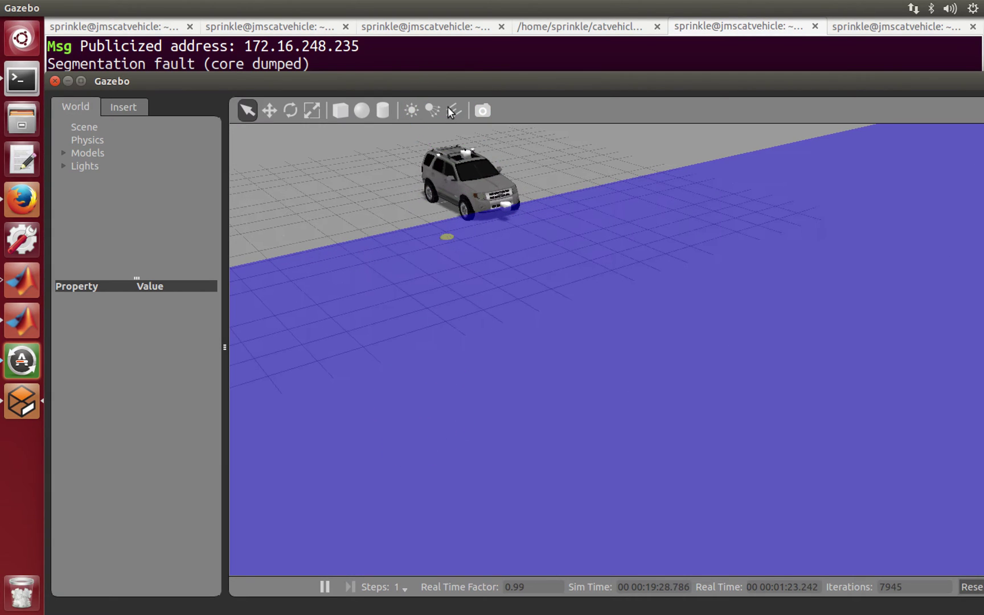
mouse_move(500, 425)
right_mouse_down()
mouse_move(507, 240)
mouse_move(496, 417)
right_mouse_up()
right_click_drag(420, 287, 432, 319)
left_click_drag(434, 320, 469, 346)
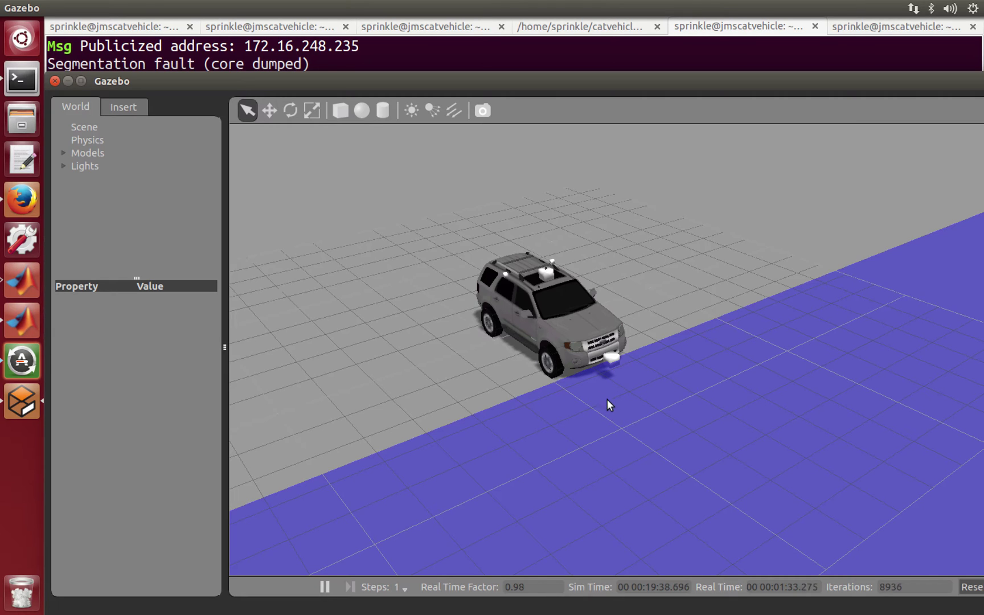
Orbit the camera from the car's side to behind it, then bring up the tutorial.
mouse_move(607, 399)
middle_mouse_down()
mouse_move(558, 379)
mouse_move(514, 341)
mouse_move(400, 328)
mouse_move(473, 350)
mouse_move(590, 361)
mouse_move(789, 354)
middle_mouse_up()
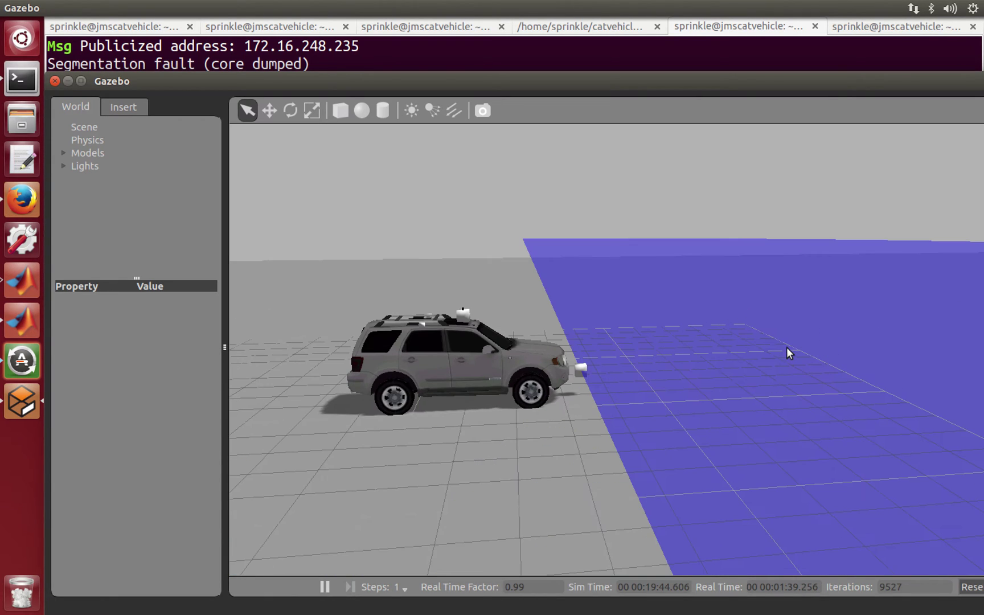
middle_click_drag(554, 430, 690, 408)
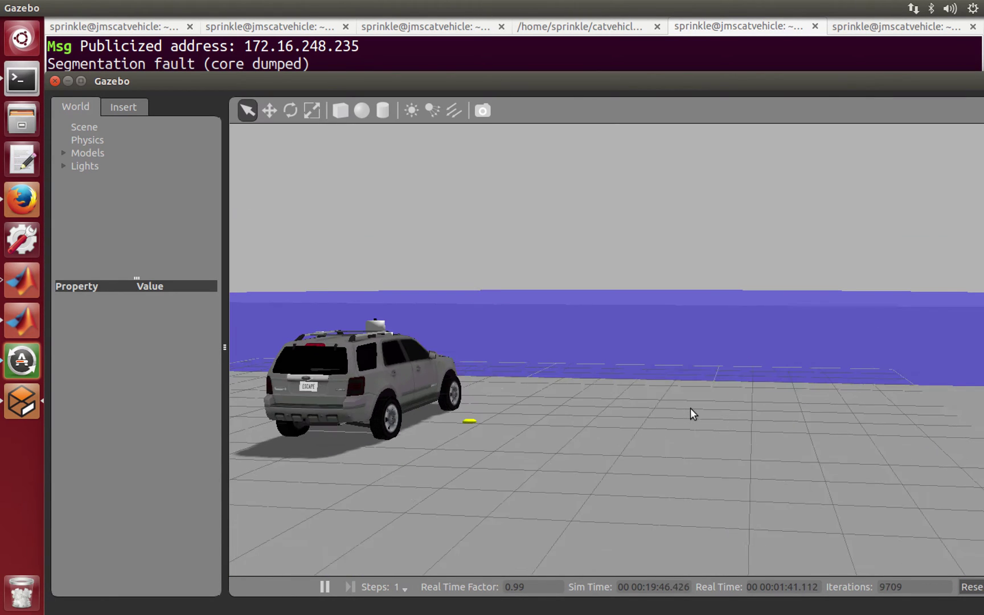
middle_click_drag(544, 334, 569, 465)
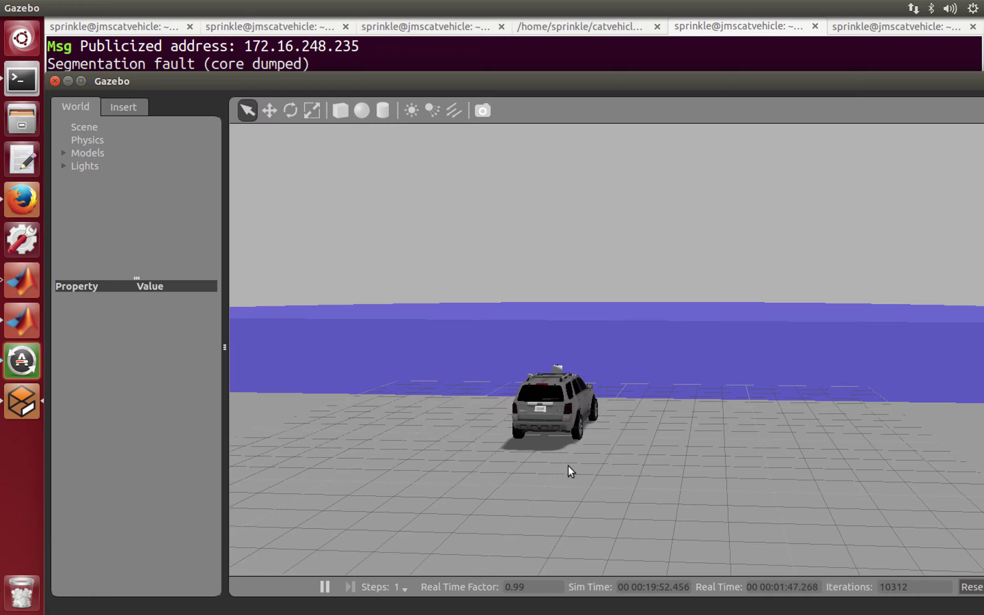
key("alt+Tab")
key("alt+Tab")
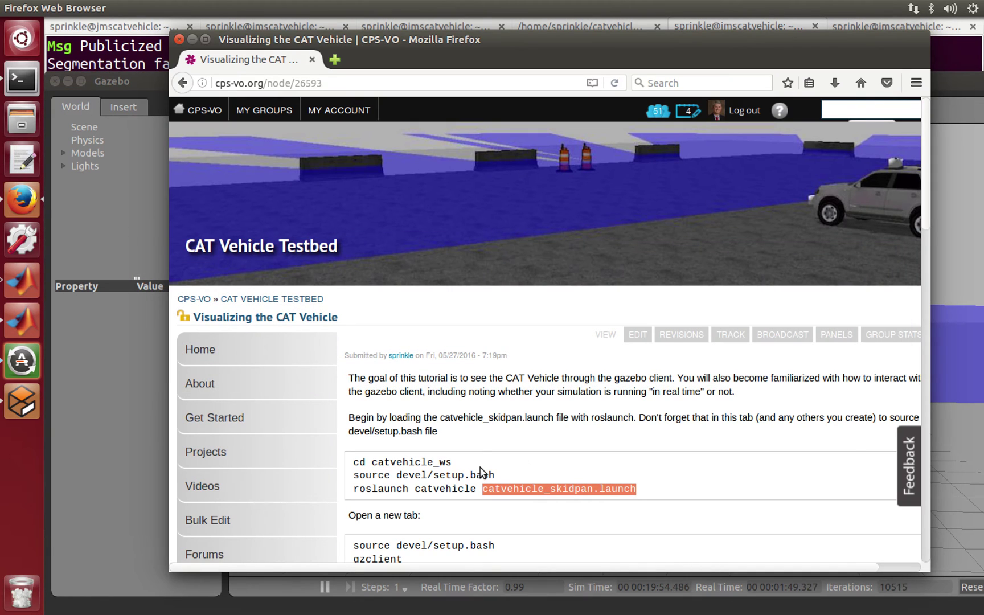
Highlight 'Real Time Factor' in the tutorial notes, then switch back to Gazebo.
scroll(481, 472, "down", 14)
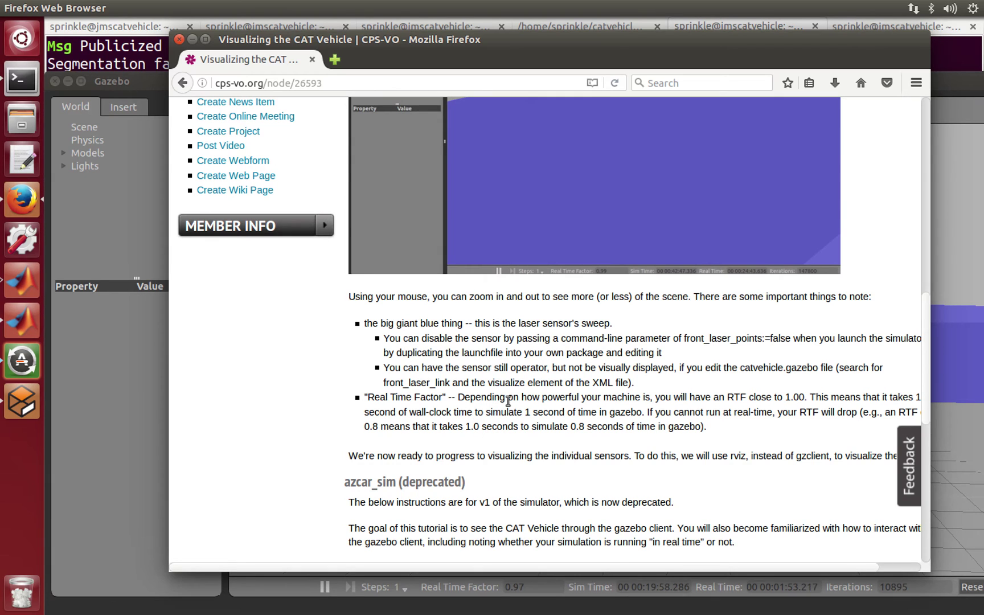
scroll(508, 400, "up", 5)
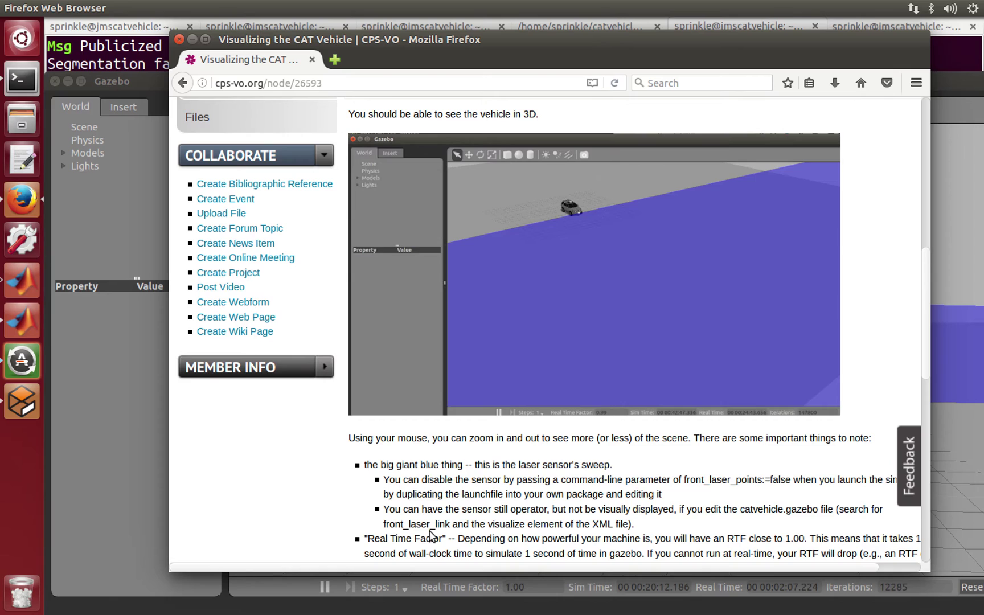
scroll(432, 536, "down", 2)
left_click_drag(368, 491, 421, 491)
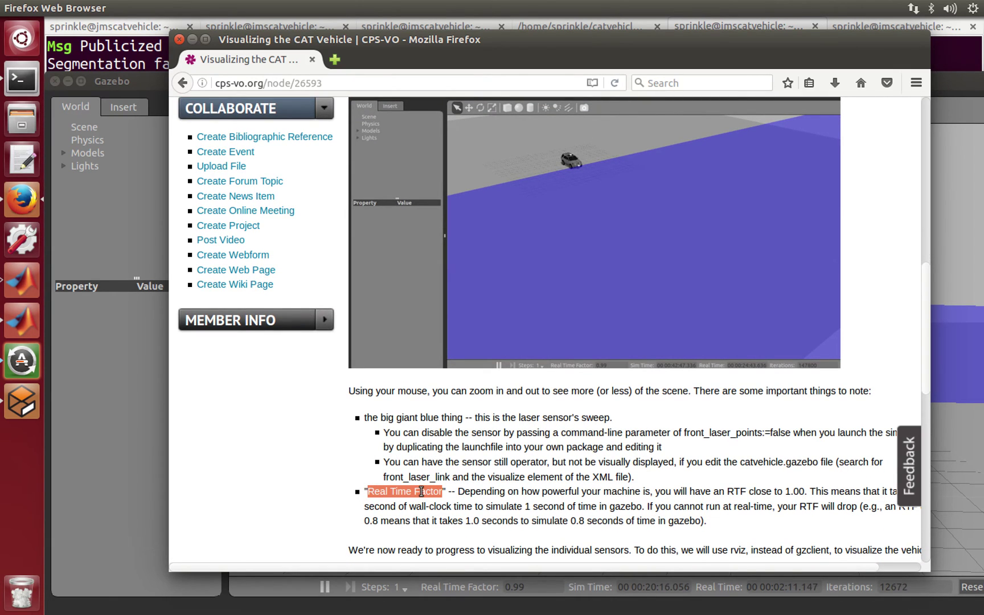
key("alt+Tab")
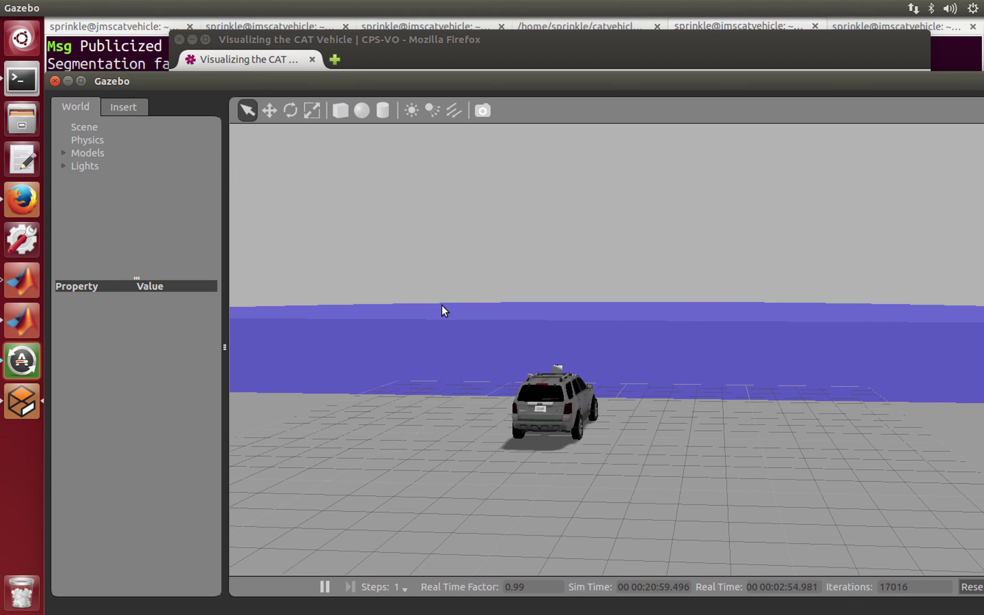
Pan to follow the car and orbit to look down on it from above.
left_click_drag(567, 408, 622, 393)
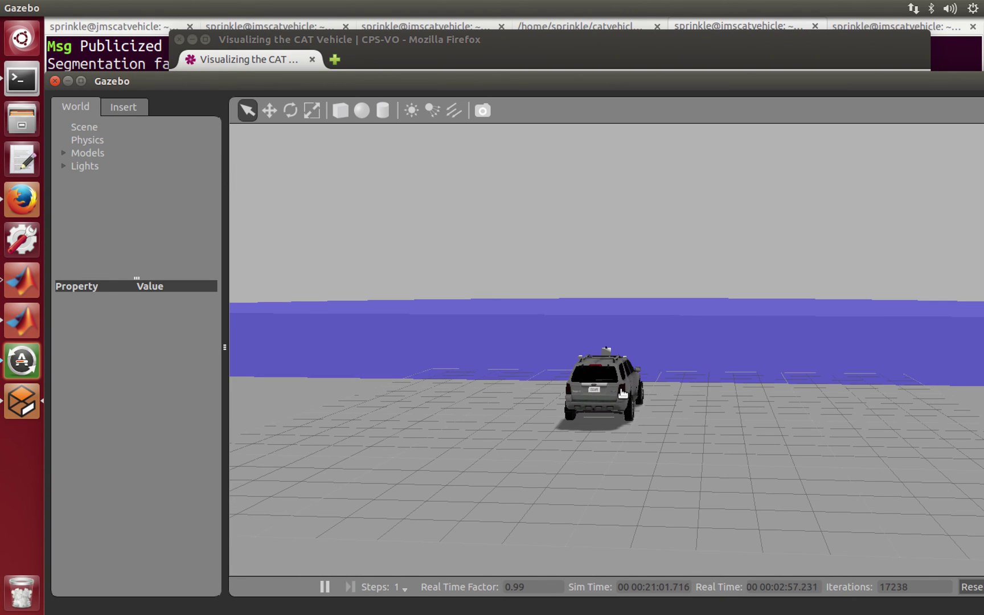
middle_click_drag(622, 393, 491, 410)
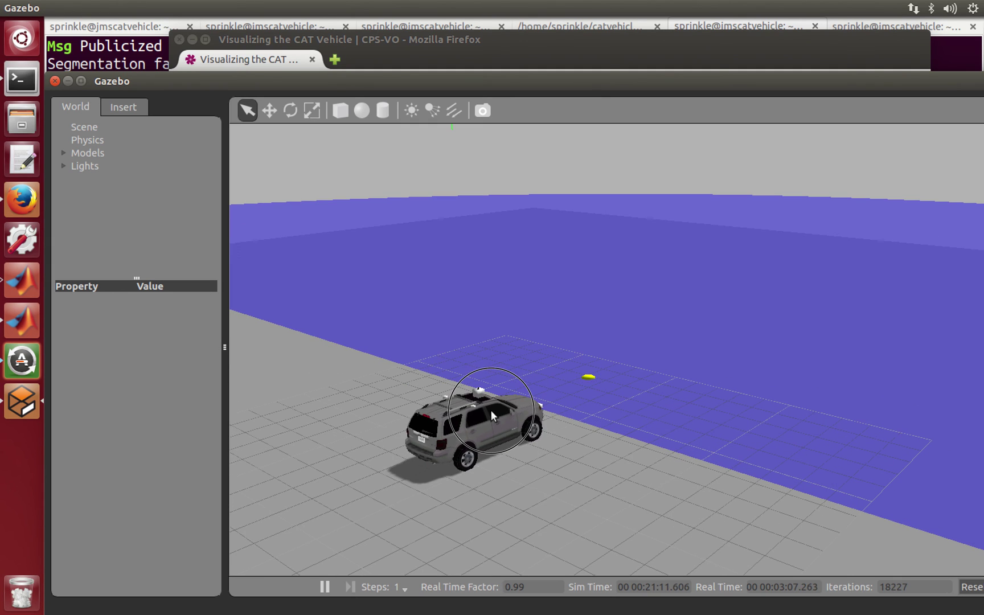